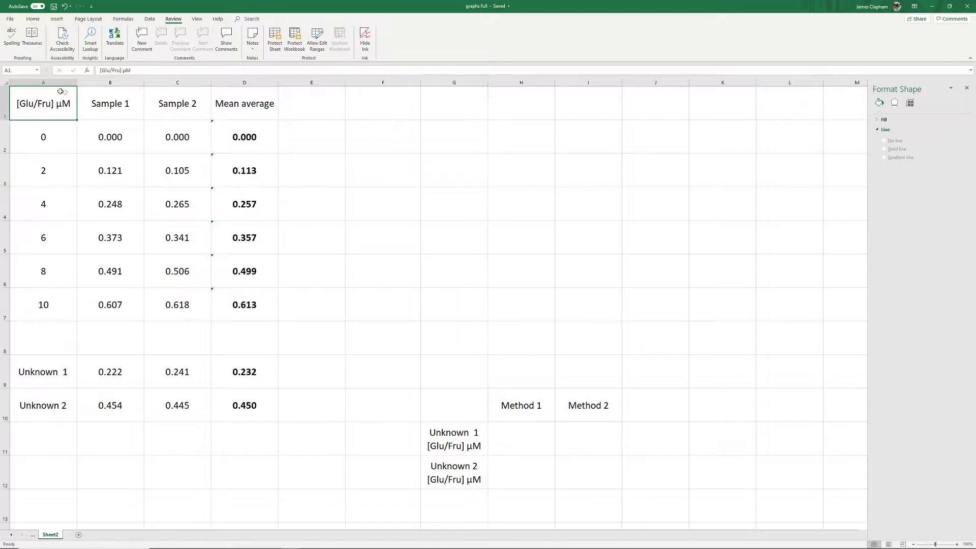
Step: Scatter-plot A1:A7 against Mean average D1:D7, then move the chart up and enlarge it beside the table
drag(42, 101, 42, 306)
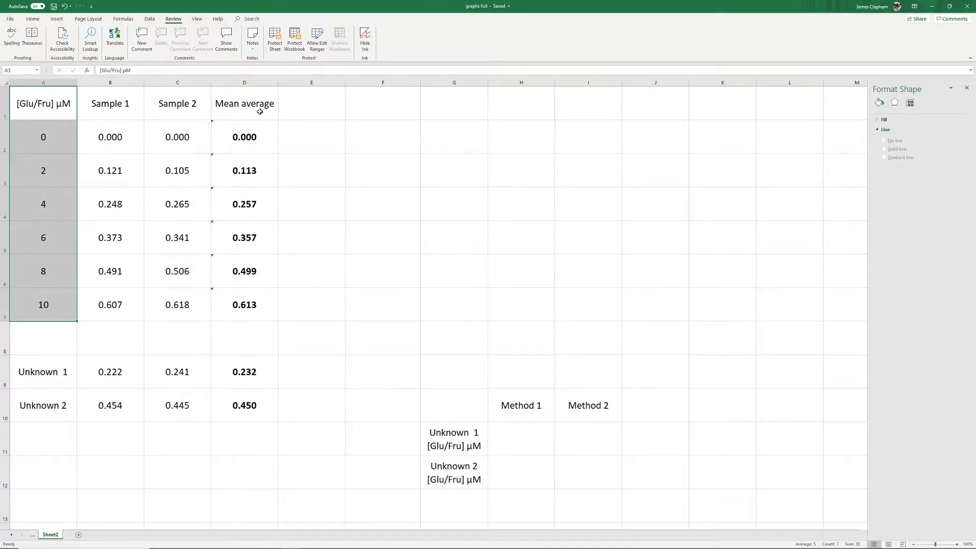
drag(258, 95, 260, 305)
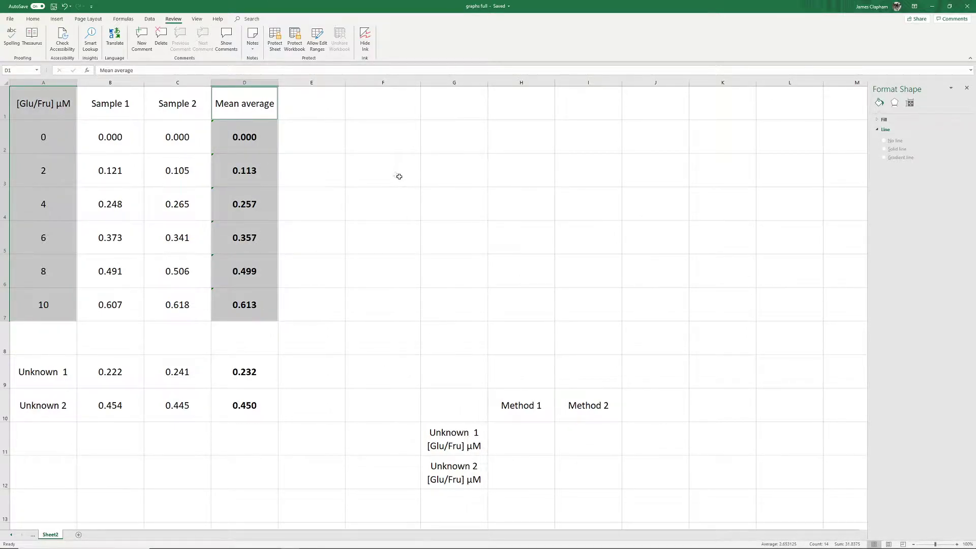
click(56, 19)
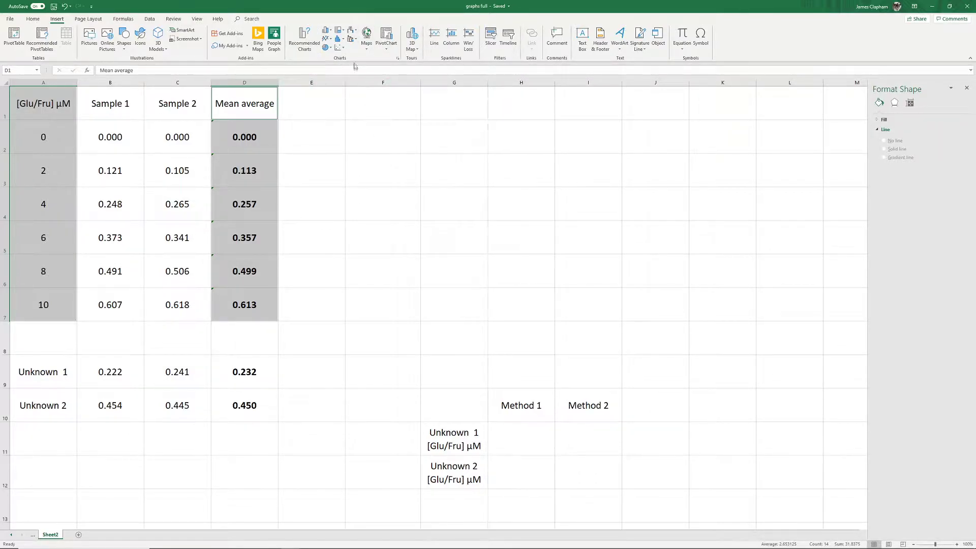
click(340, 48)
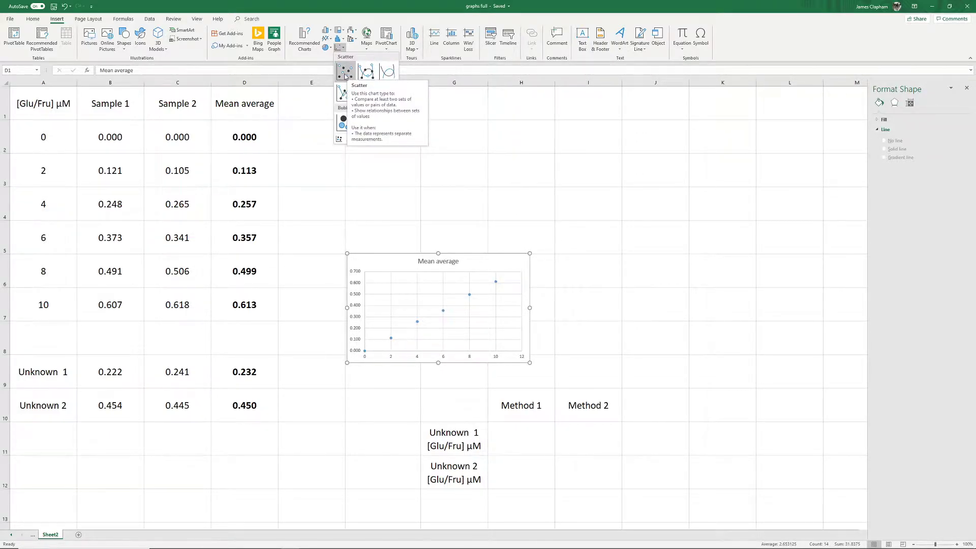
click(345, 75)
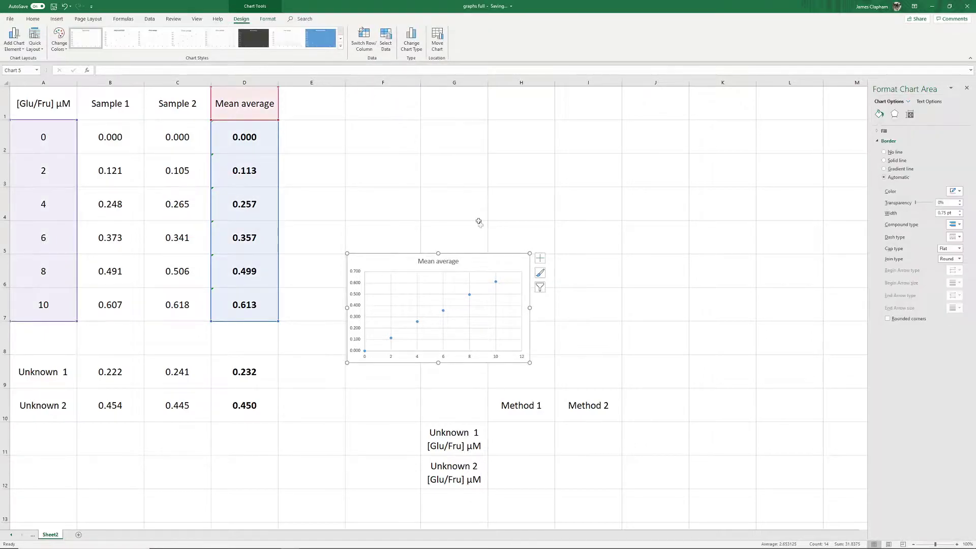
drag(480, 263, 454, 122)
drag(503, 222, 717, 373)
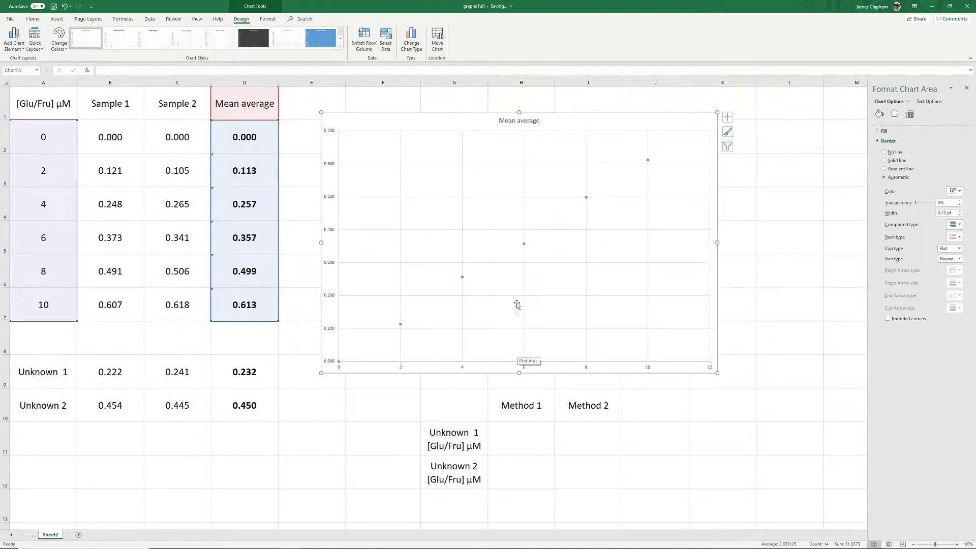
Step: Delete the 'Mean average' chart title and nudge the chart slightly upward
click(532, 123)
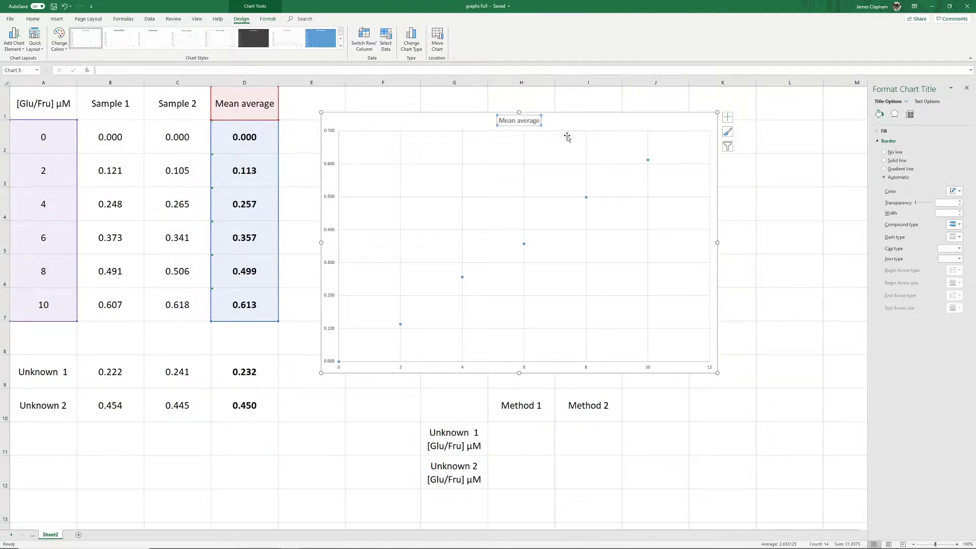
key(Delete)
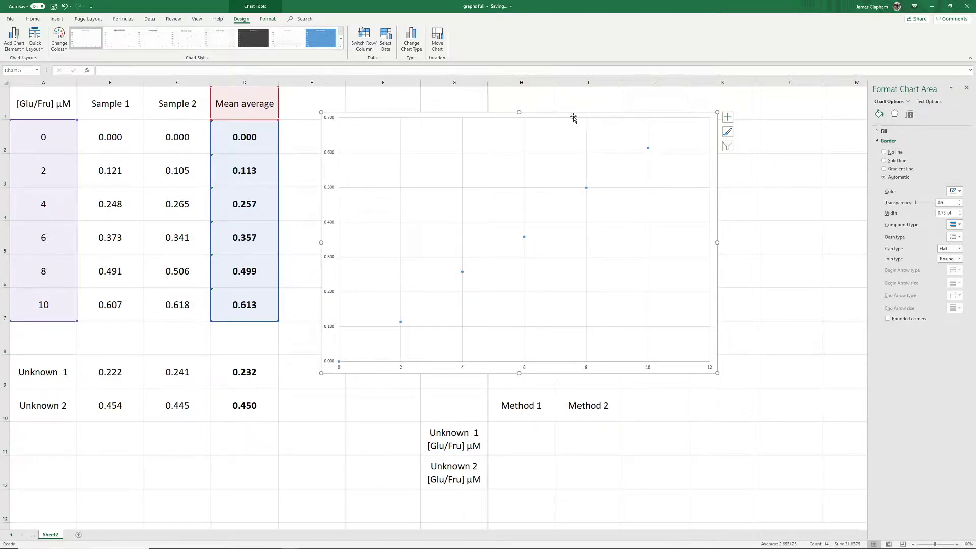
drag(573, 118, 575, 107)
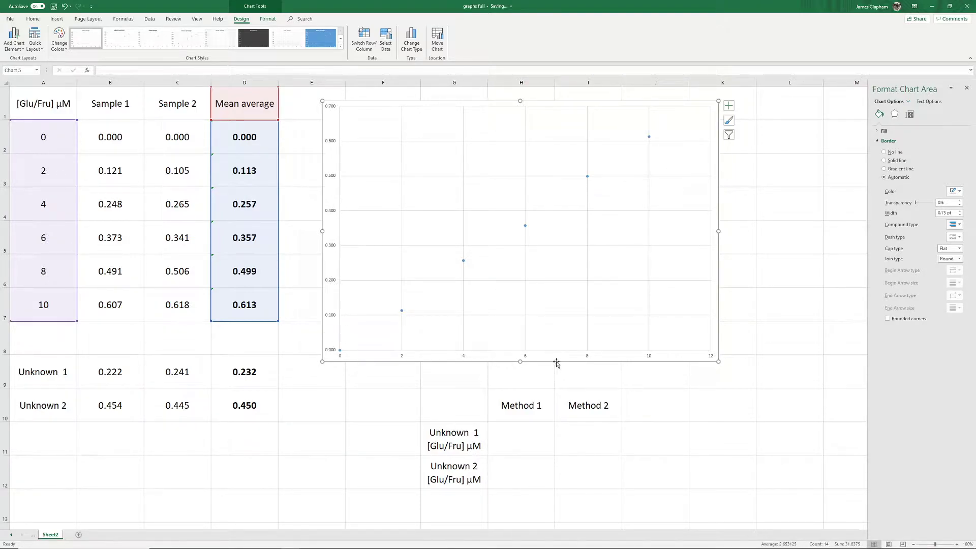
click(385, 113)
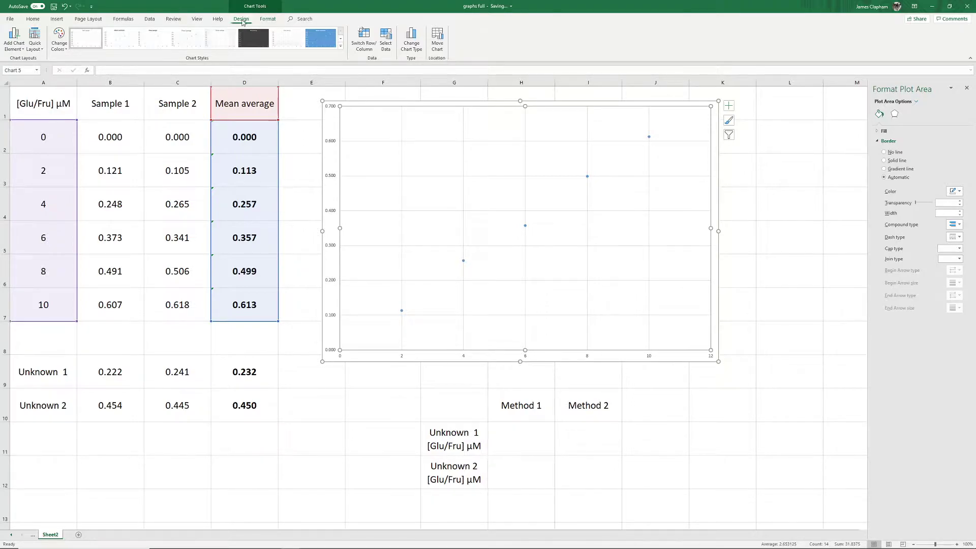
Step: Add primary horizontal and vertical axis titles, labelling the horizontal axis [Glu/Fru] µM
click(22, 51)
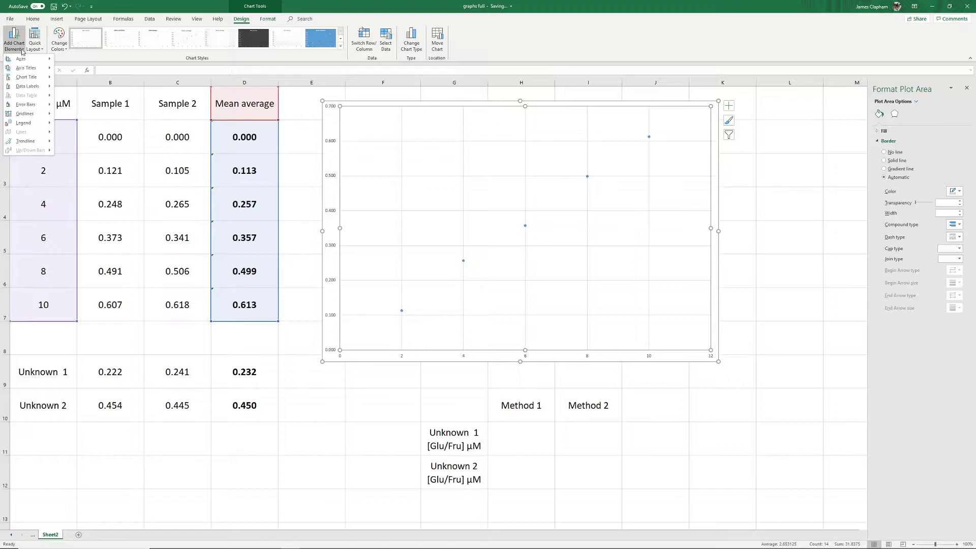
mouse_move(27, 70)
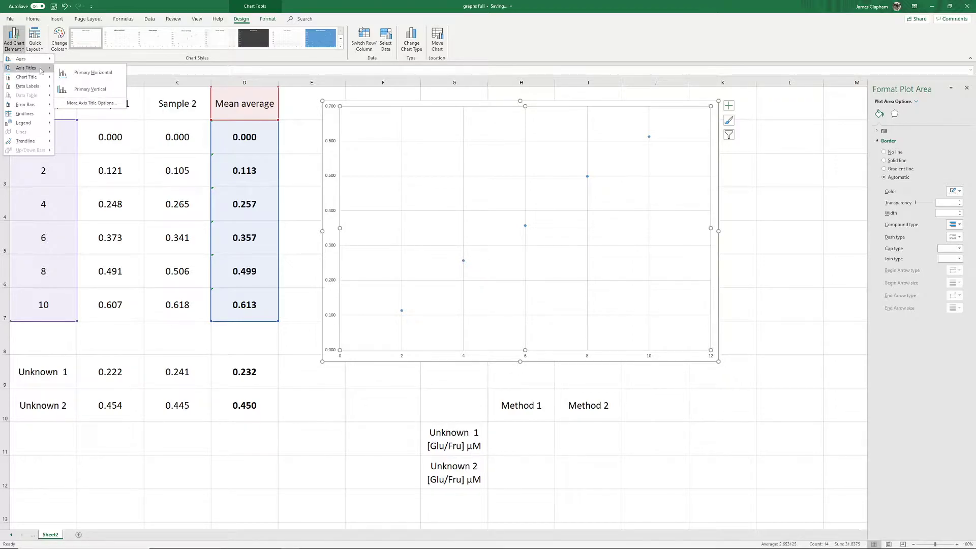
click(95, 74)
click(14, 41)
mouse_move(20, 70)
click(104, 89)
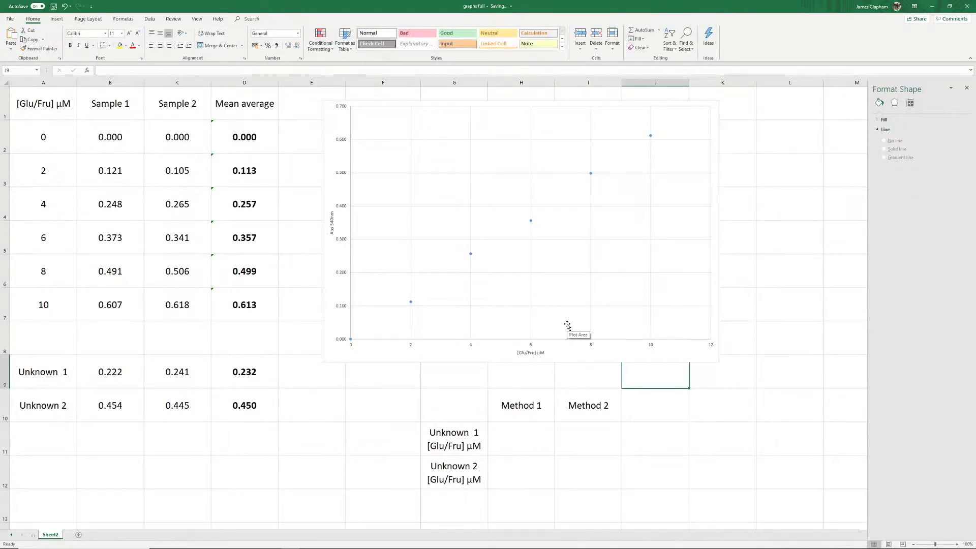
click(560, 331)
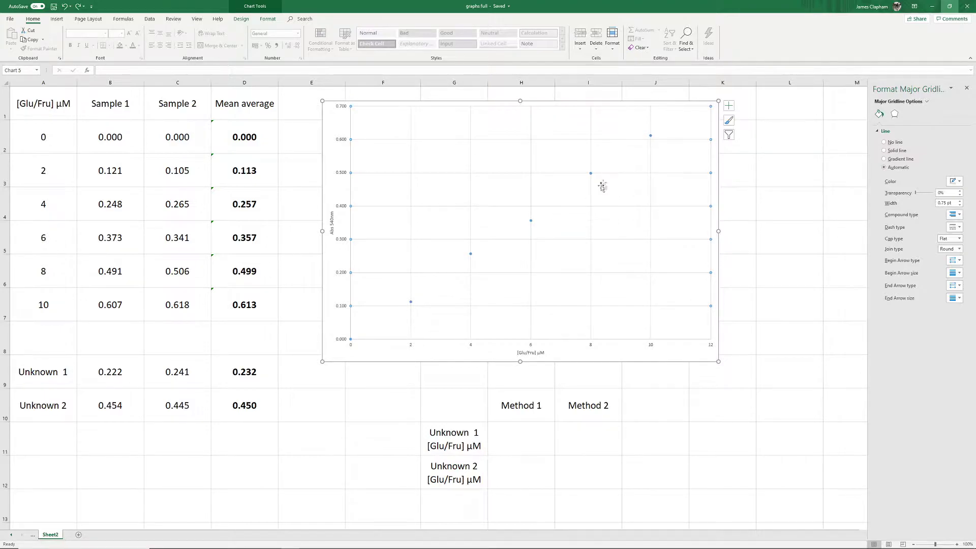
Step: Add a linear trendline to the Mean average data points
click(531, 222)
right_click(531, 222)
click(560, 280)
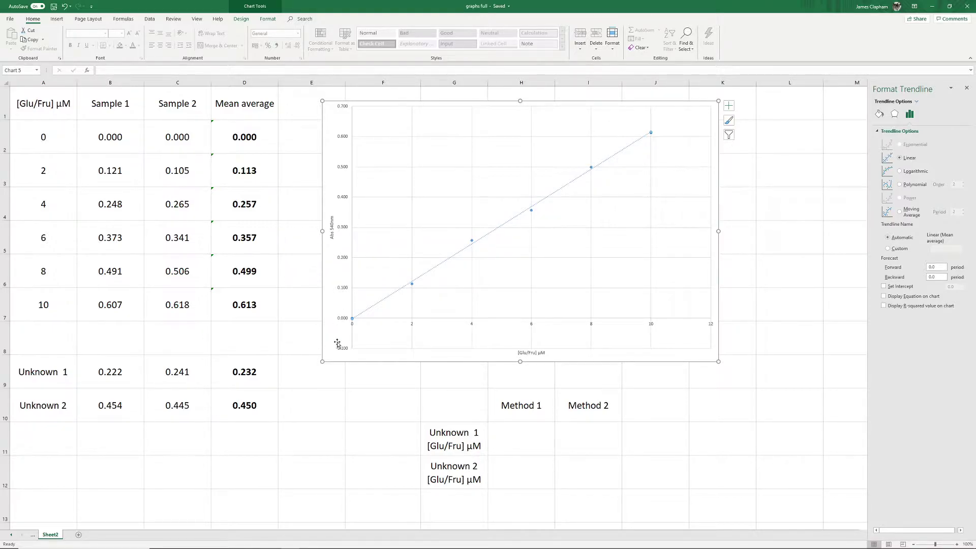
Step: Set the vertical axis minimum bound to 0 instead of -0.1, keeping the 0.7 maximum
click(344, 198)
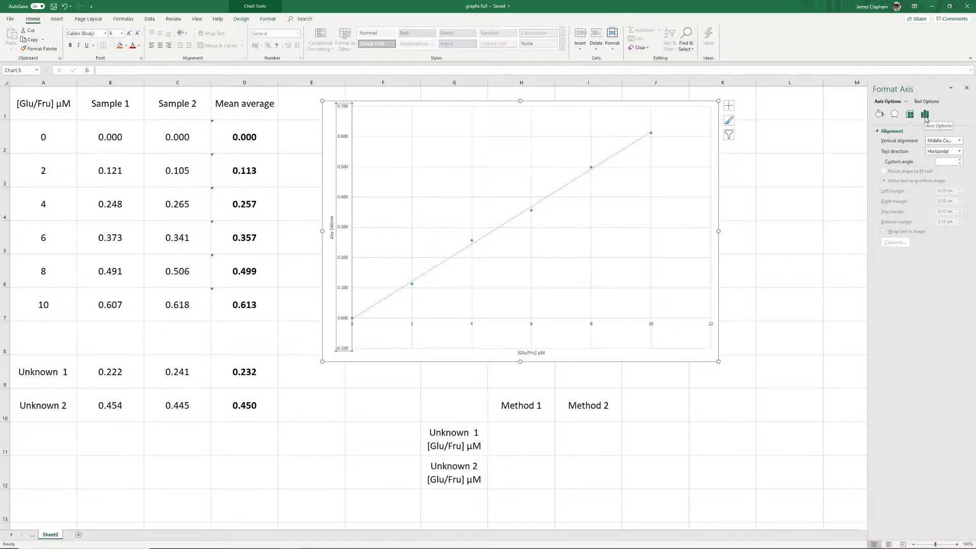
click(924, 115)
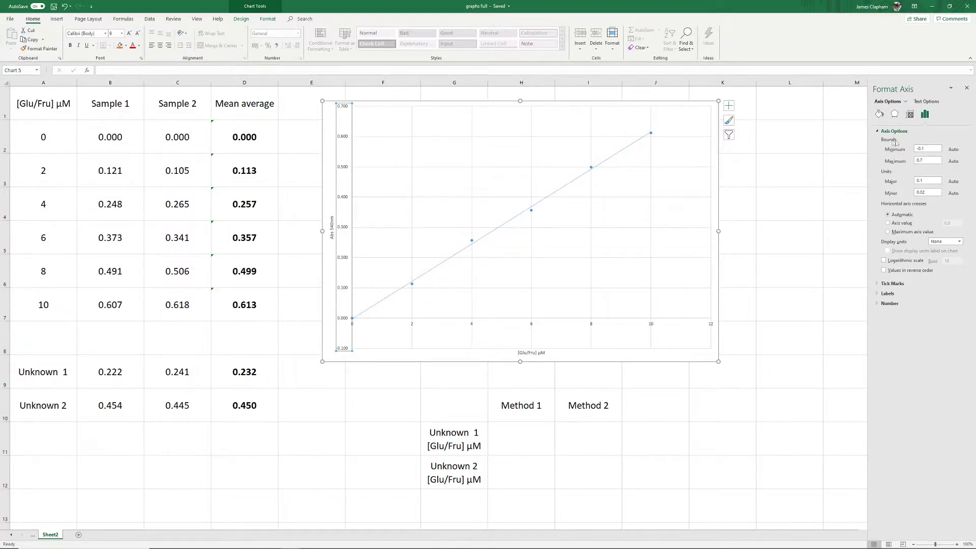
click(919, 149)
key(Return)
click(564, 196)
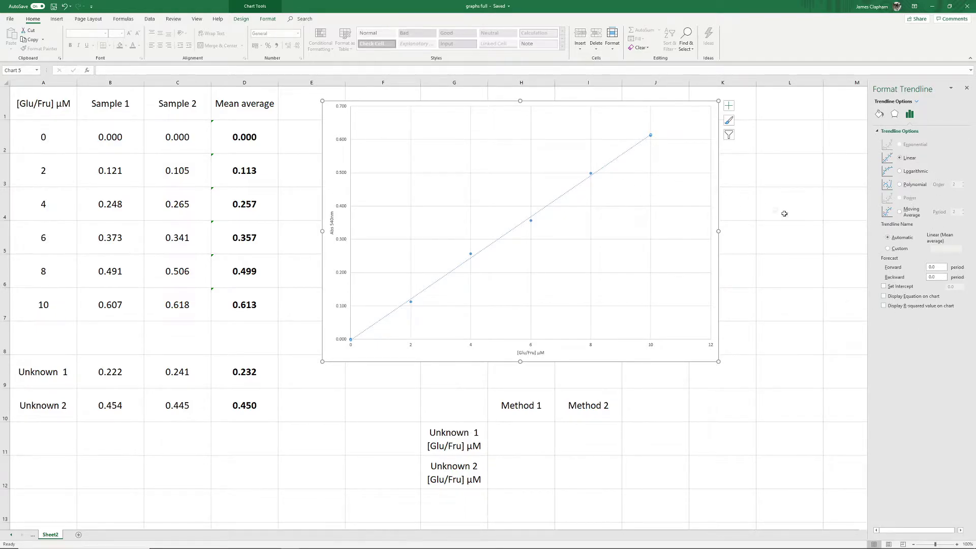
Step: Display the trendline equation y = 0.0617x - 0.0023 on the chart
click(899, 299)
Step: Paste the rearranged equation into H13 and enter =(D9+0.0023)/0.0617 in H11, giving 3.789
key(Escape)
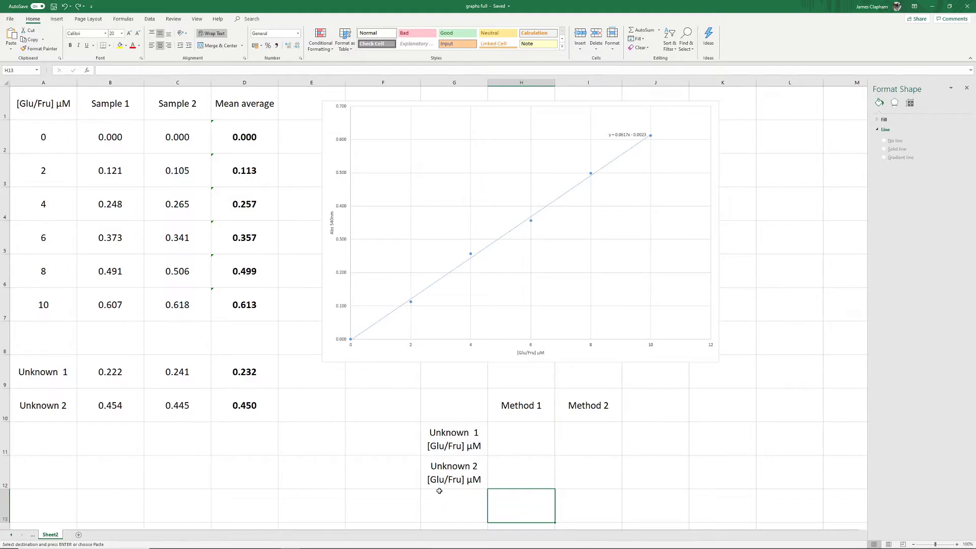
text(x=y+0.0023/0.0617)
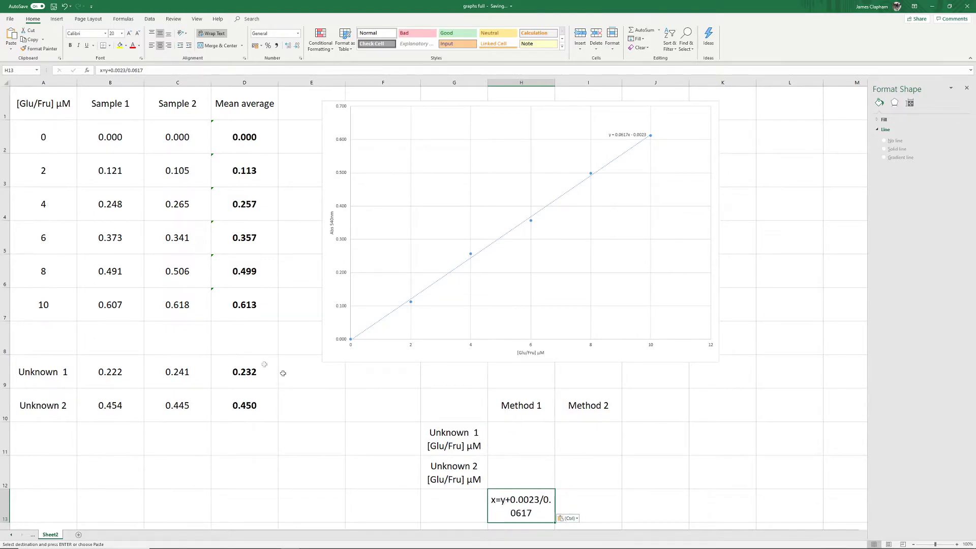
click(523, 436)
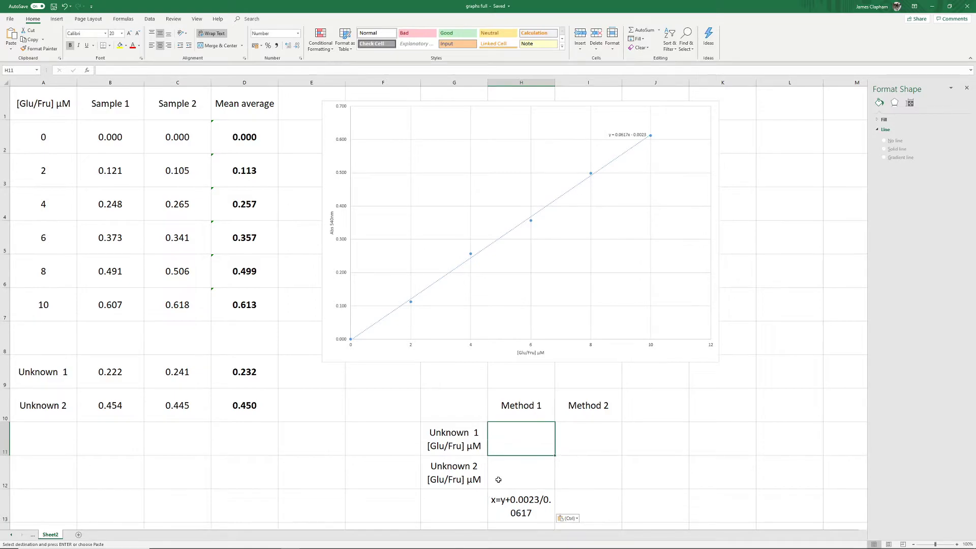
text(=)
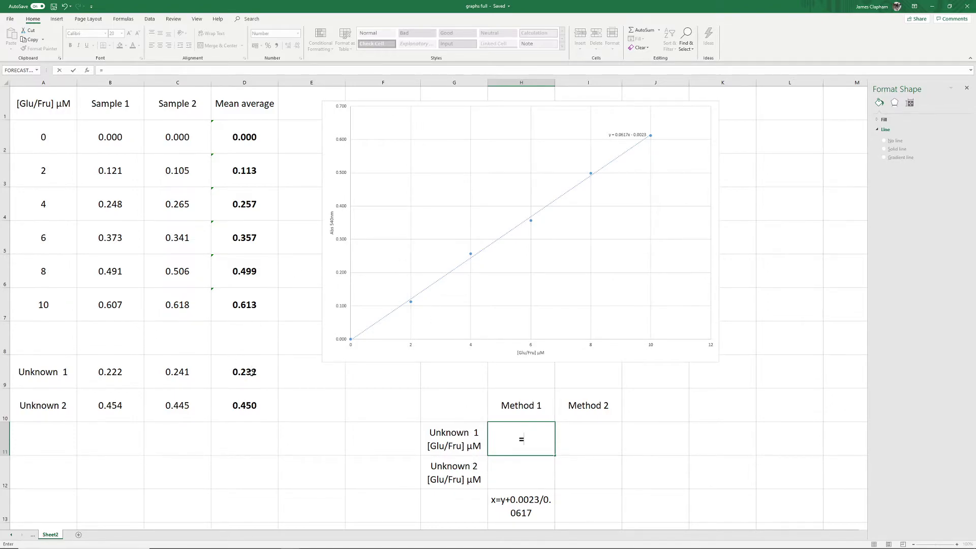
click(251, 372)
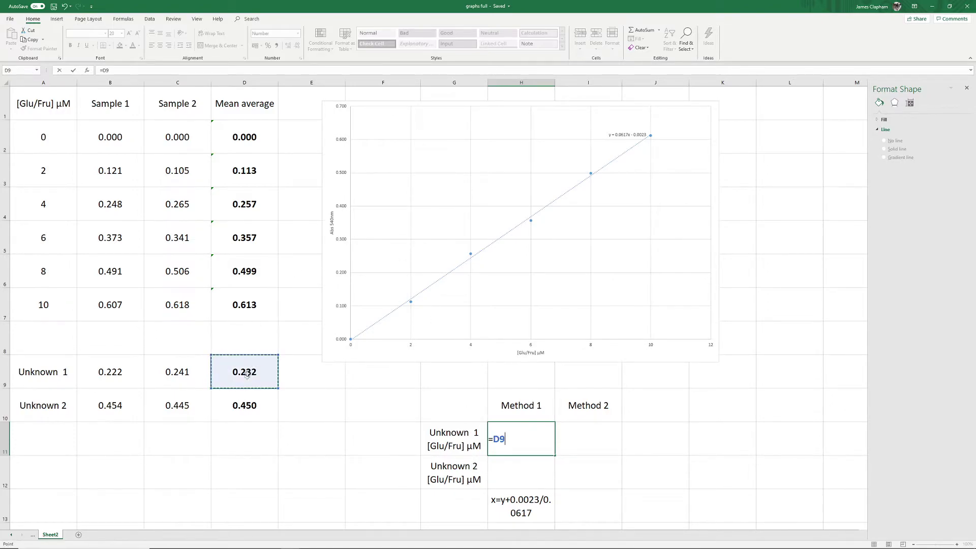
click(151, 73)
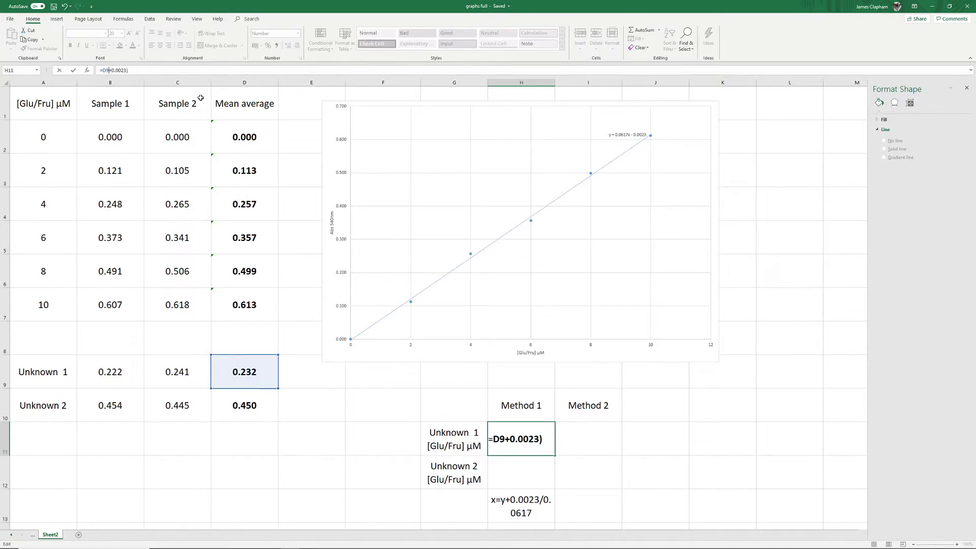
text(()
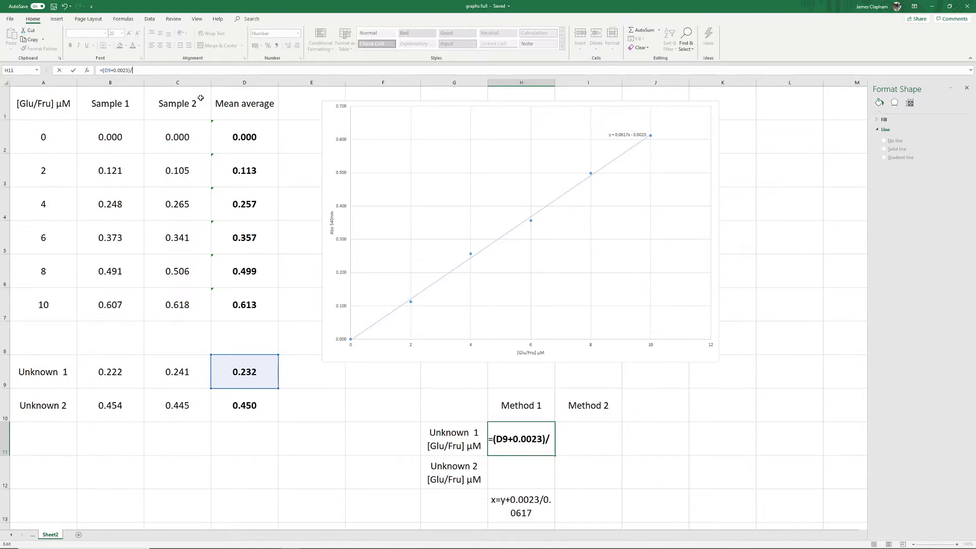
text(/0.0617)
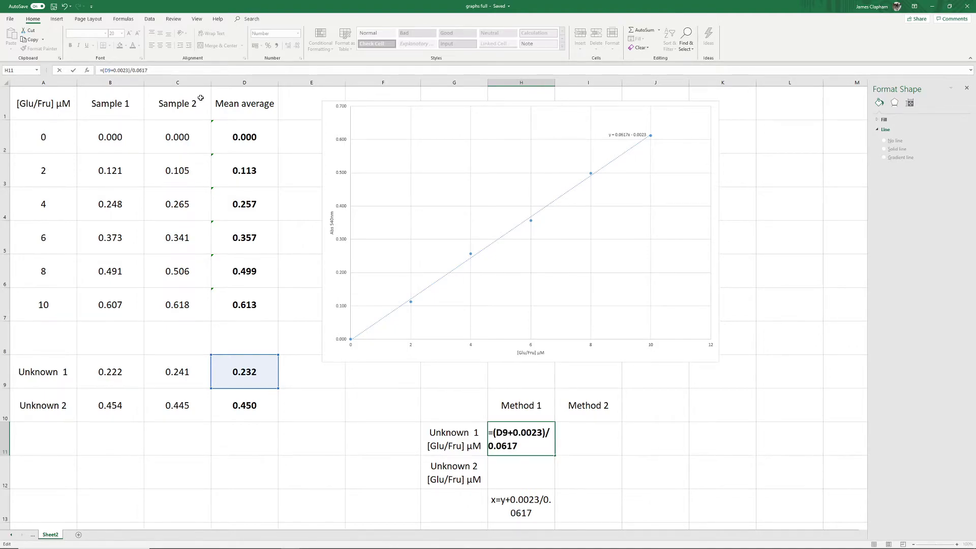
key(Return)
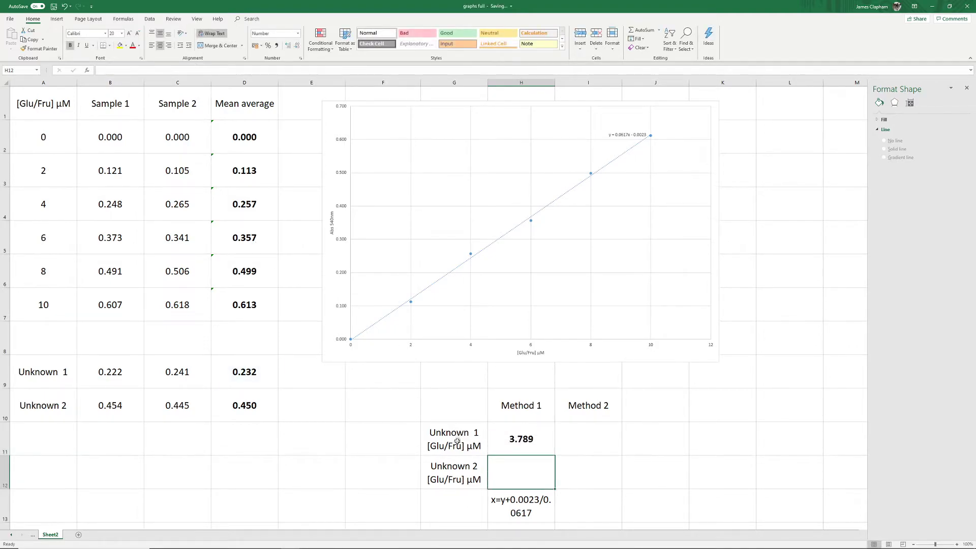
click(529, 444)
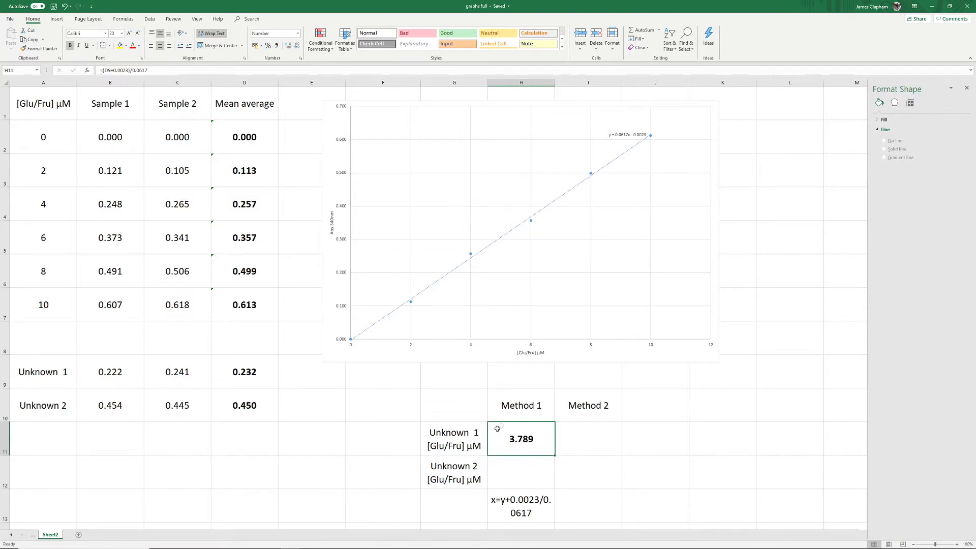
drag(556, 456, 557, 466)
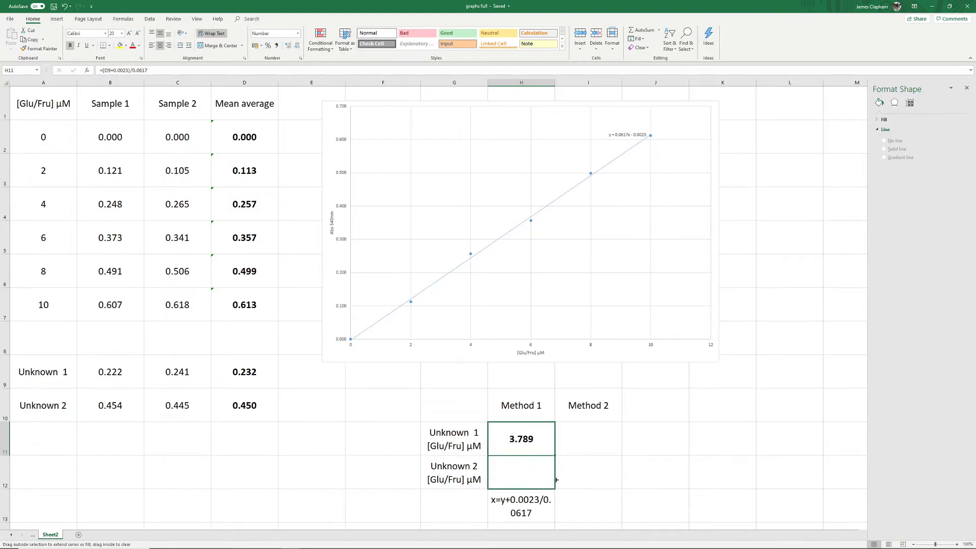
Step: Fill the Method 1 formula down to H12, giving Unknown 2 a concentration of 7.323
drag(556, 480, 557, 481)
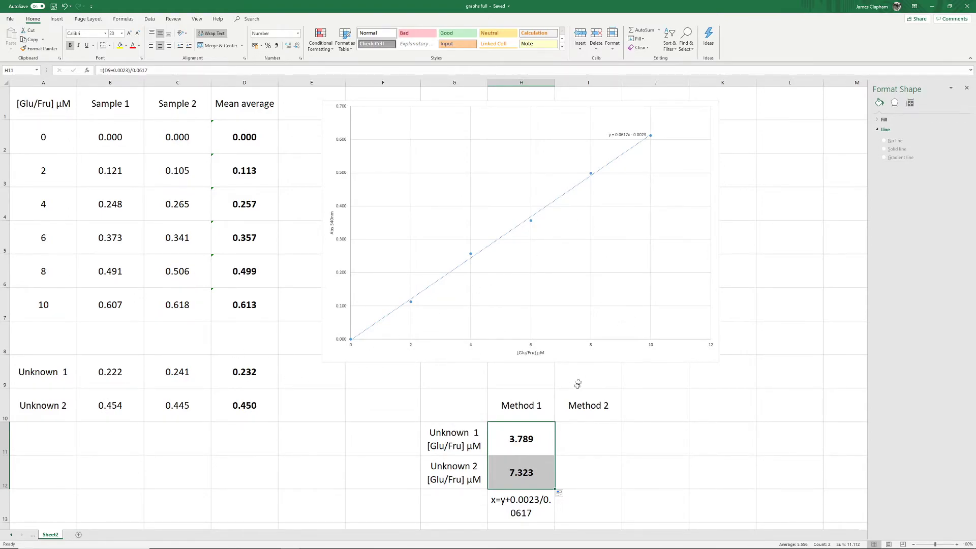
click(578, 440)
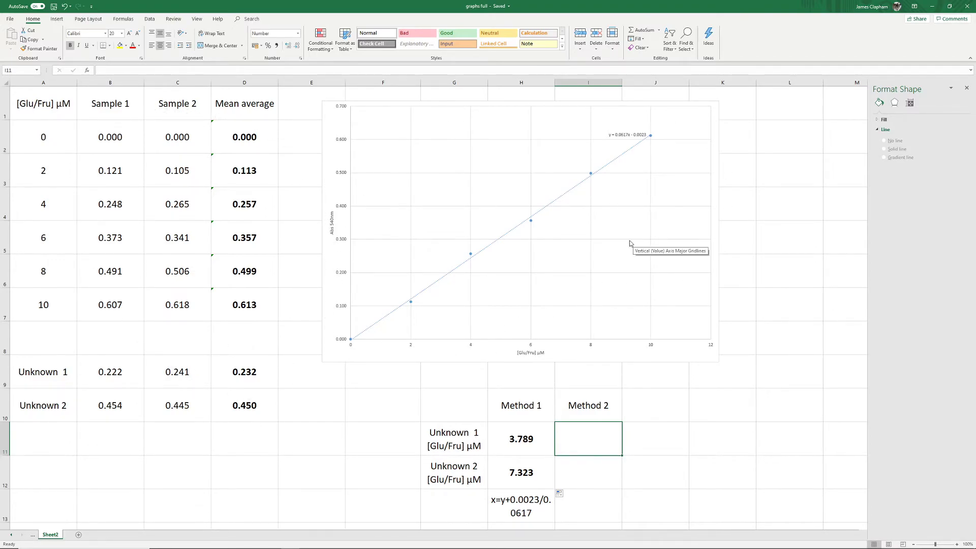
Step: Insert the Statistical function FORECAST.LINEAR into I11 from the Formulas tab
click(116, 20)
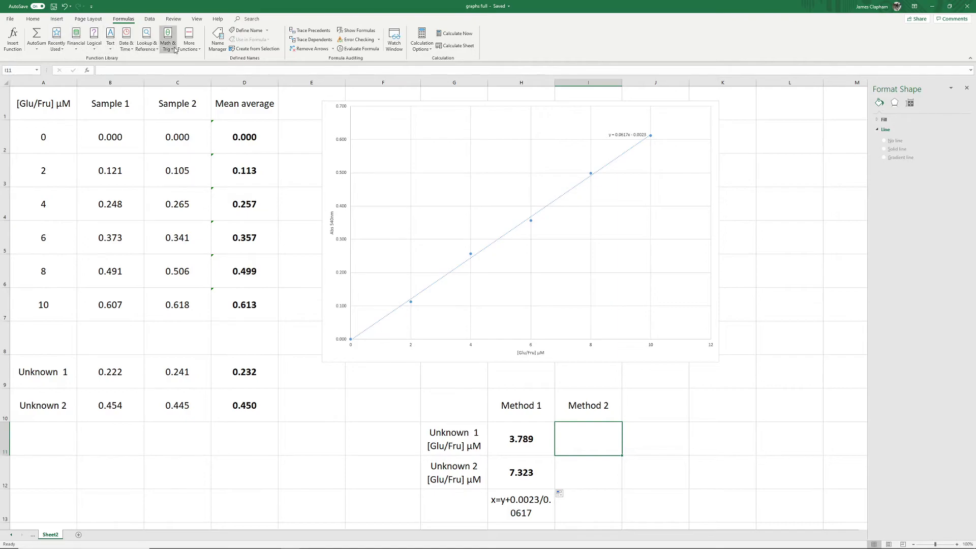
click(189, 46)
mouse_move(195, 61)
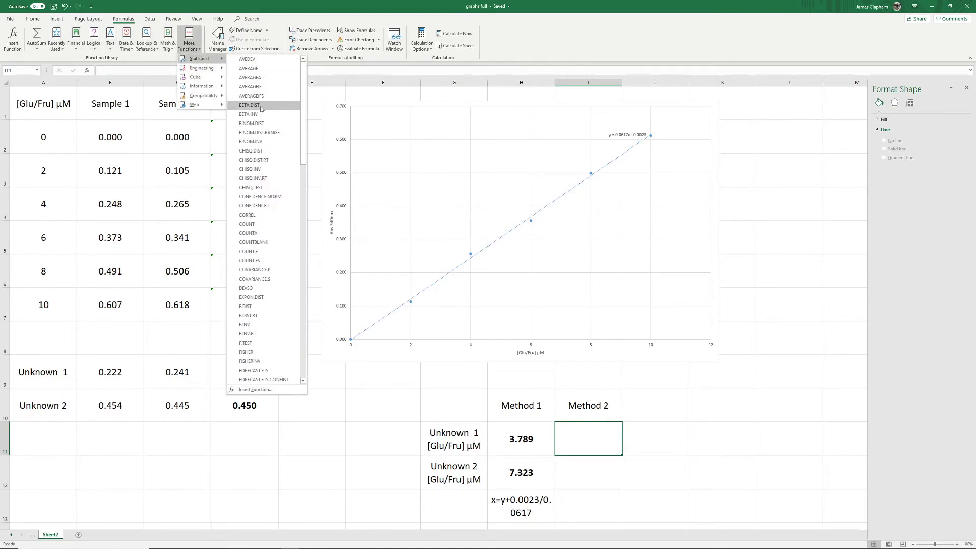
scroll(271, 289, down, 2)
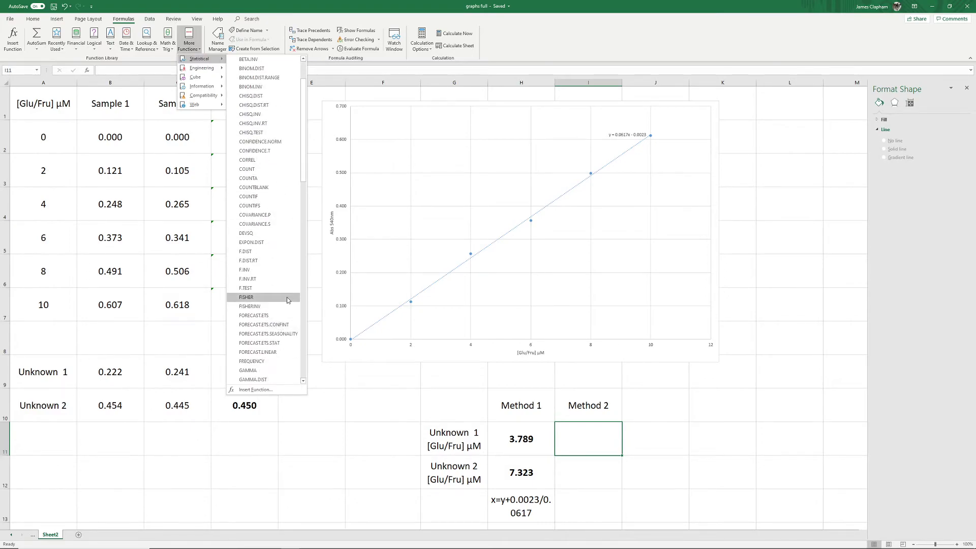
click(284, 353)
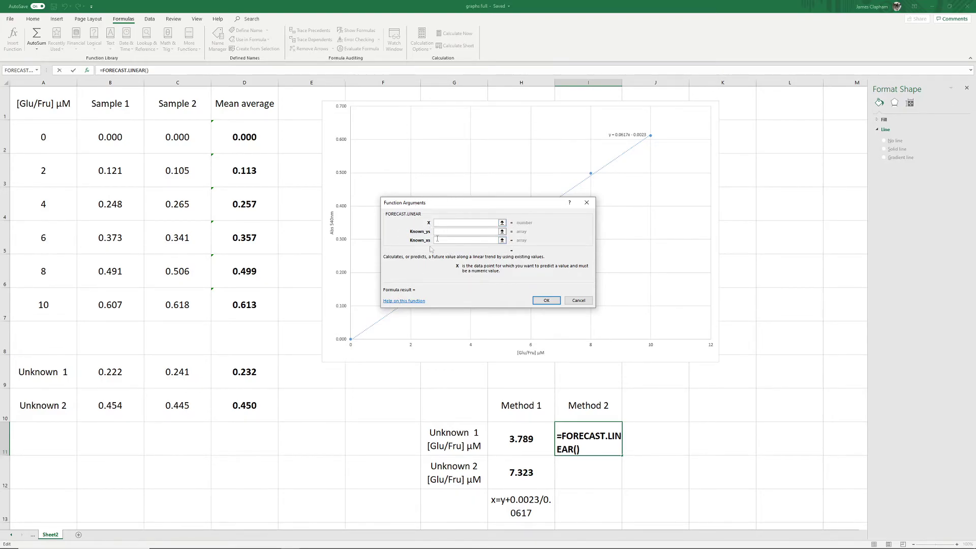
Step: Set FORECAST.LINEAR's arguments to D9, A2:A7 and D2:D7, returning 3.790 for Unknown 1
click(248, 375)
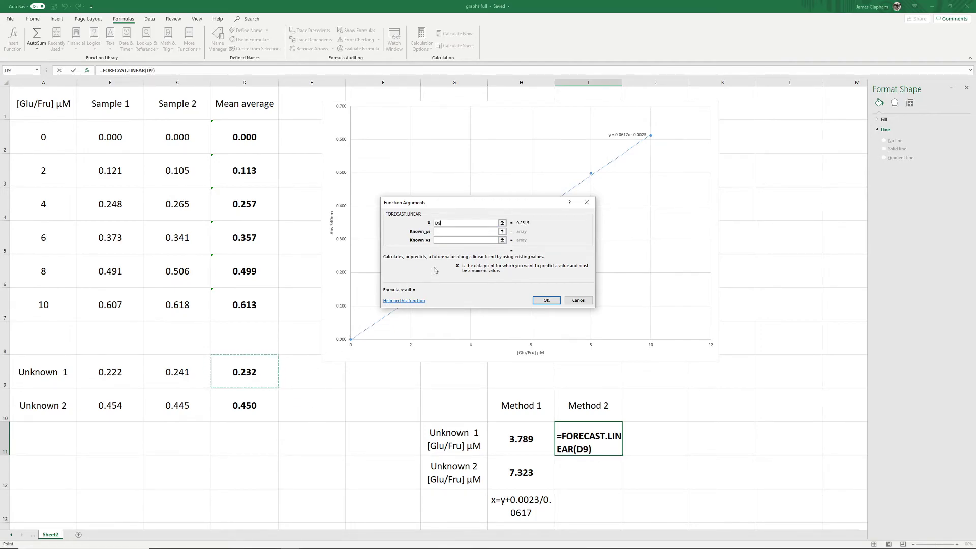
key(Tab)
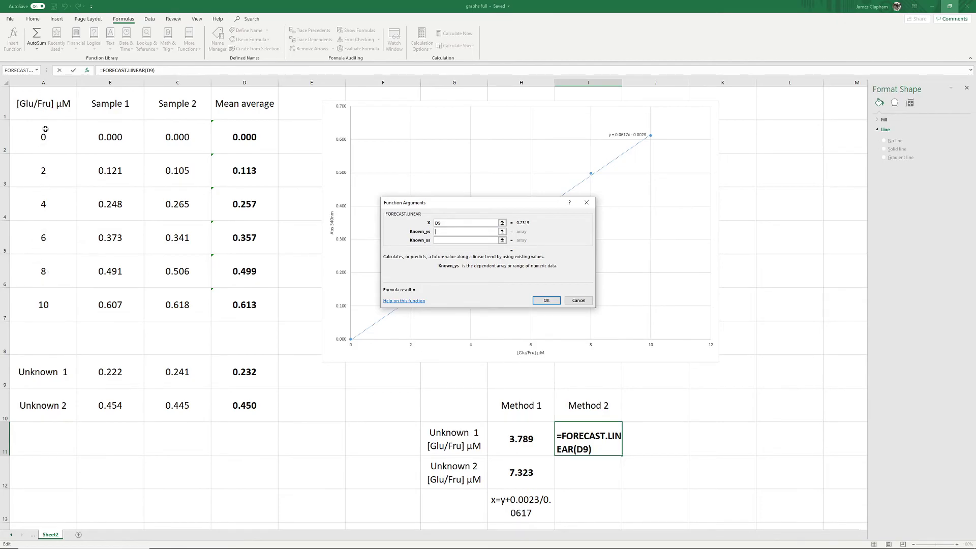
drag(45, 129, 86, 306)
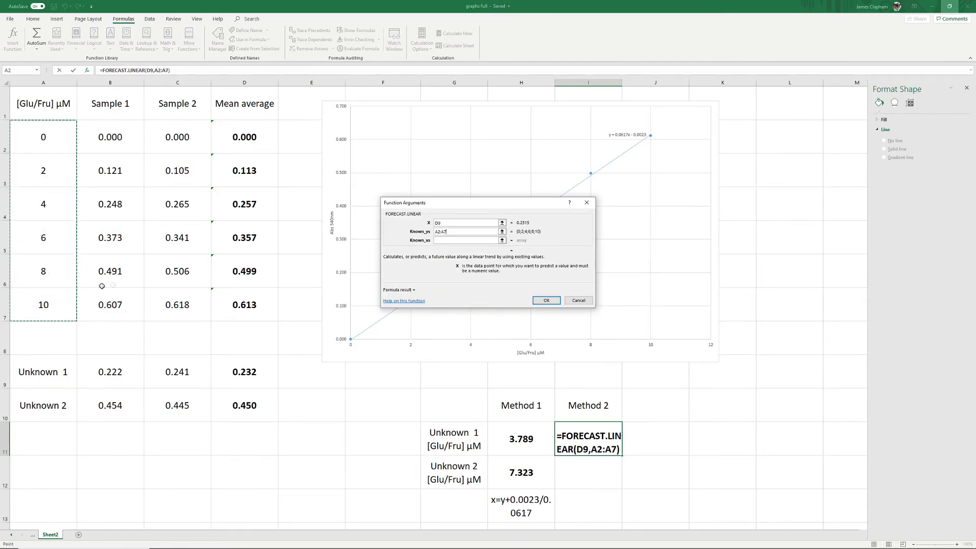
click(463, 241)
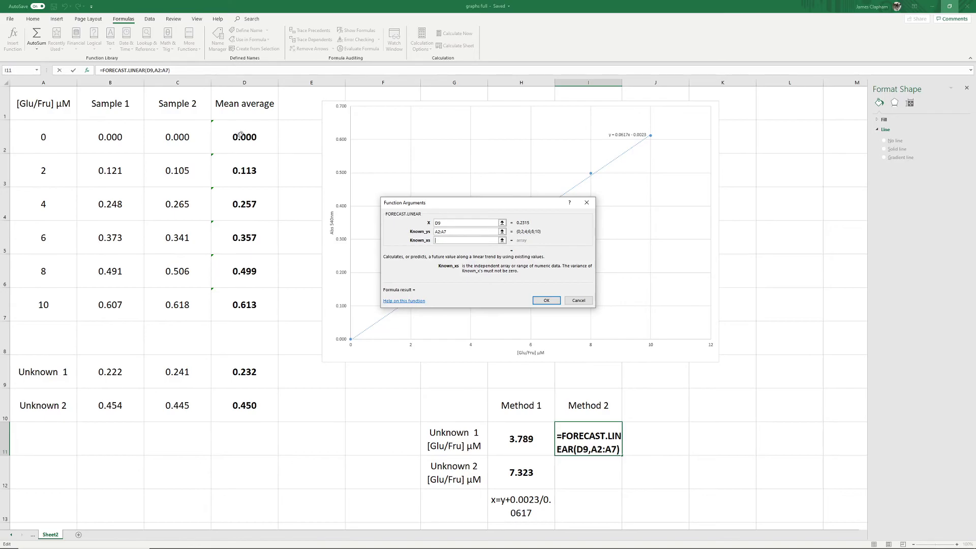
drag(241, 135, 265, 305)
click(547, 300)
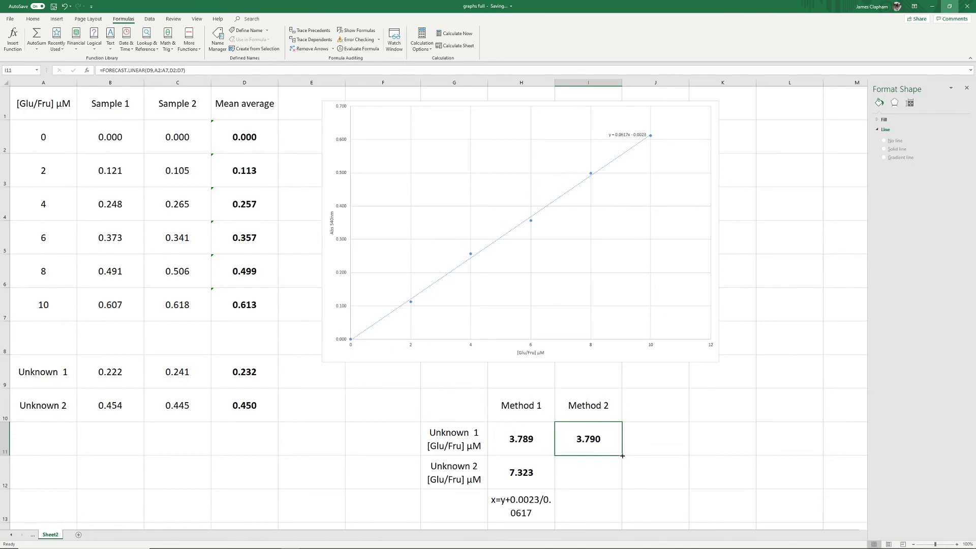
Step: Copy the Method 2 formula from I11 down to I12, so Unknown 2 forecasts 7.318
drag(623, 456, 624, 487)
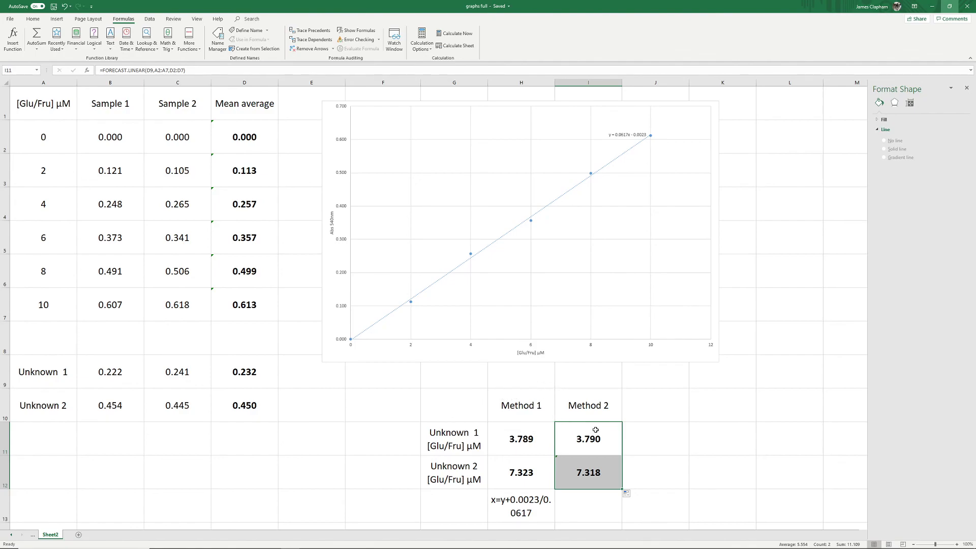
click(669, 431)
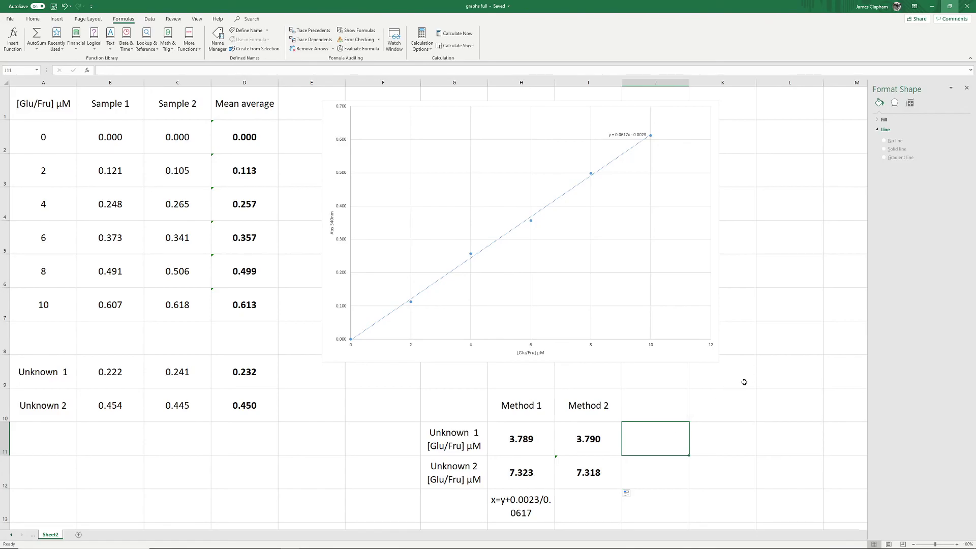